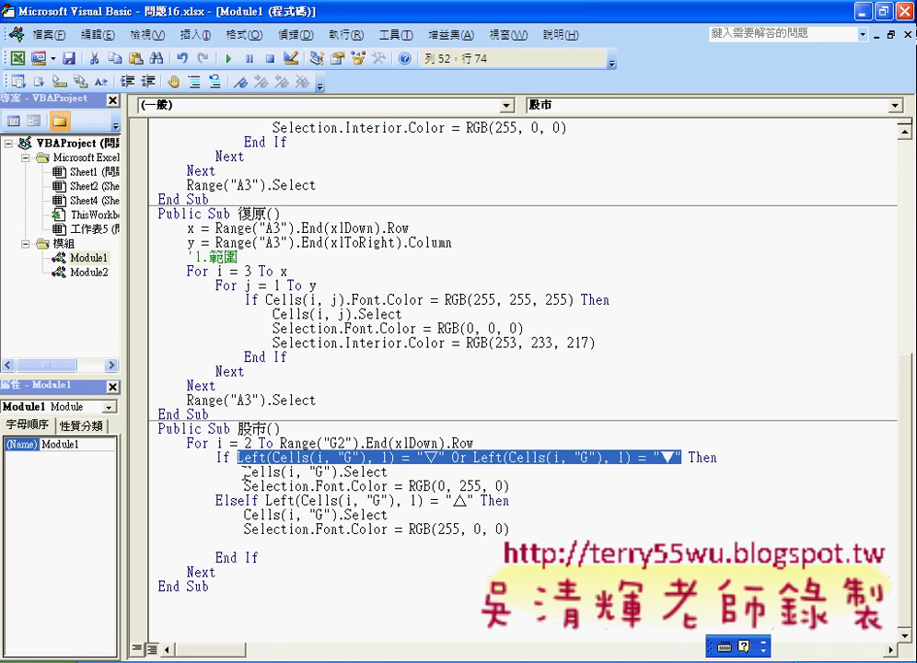
# - Highlight the column G cell statement, the font colour statements and the ElseIf keyword in the code
pyautogui.moveTo(244, 471); pyautogui.dragTo(388, 471)
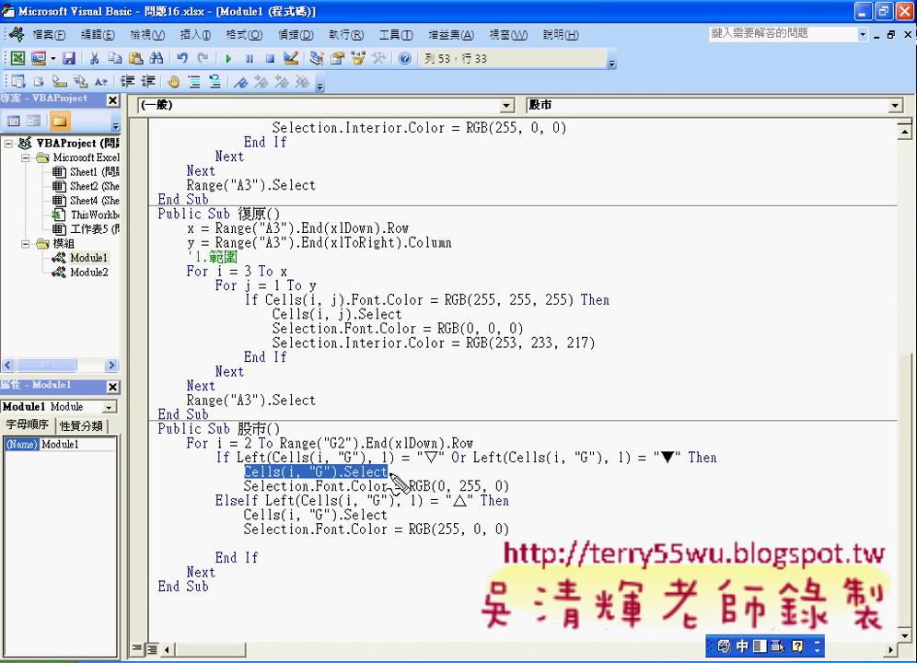
pyautogui.moveTo(394, 479)
pyautogui.mouseDown()
pyautogui.moveTo(291, 508)
pyautogui.moveTo(408, 497)
pyautogui.mouseUp()
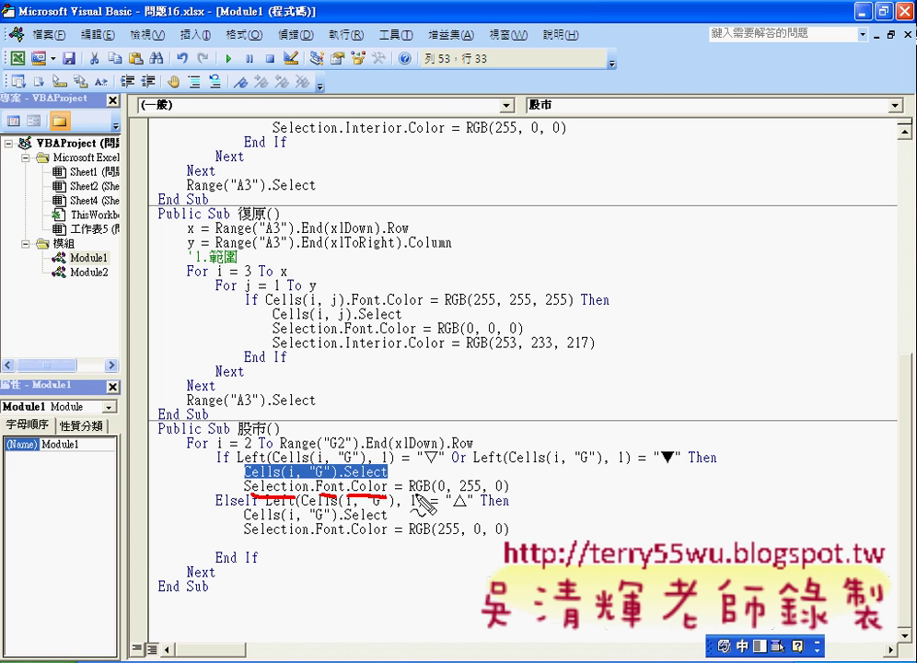
pyautogui.moveTo(415, 507); pyautogui.dragTo(507, 491)
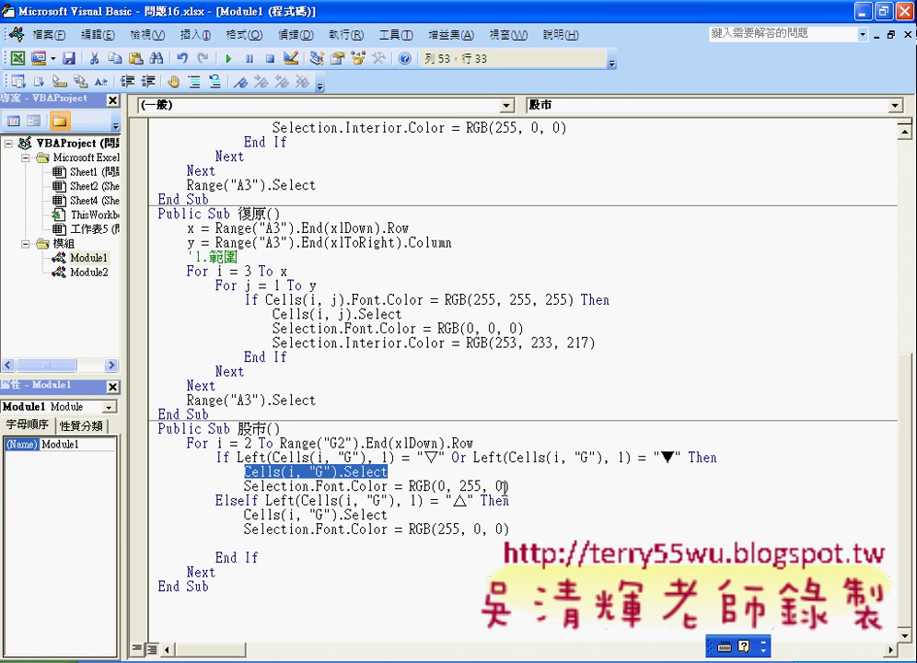
pyautogui.moveTo(516, 486); pyautogui.dragTo(245, 473)
pyautogui.hotkey('shift', 'Home')
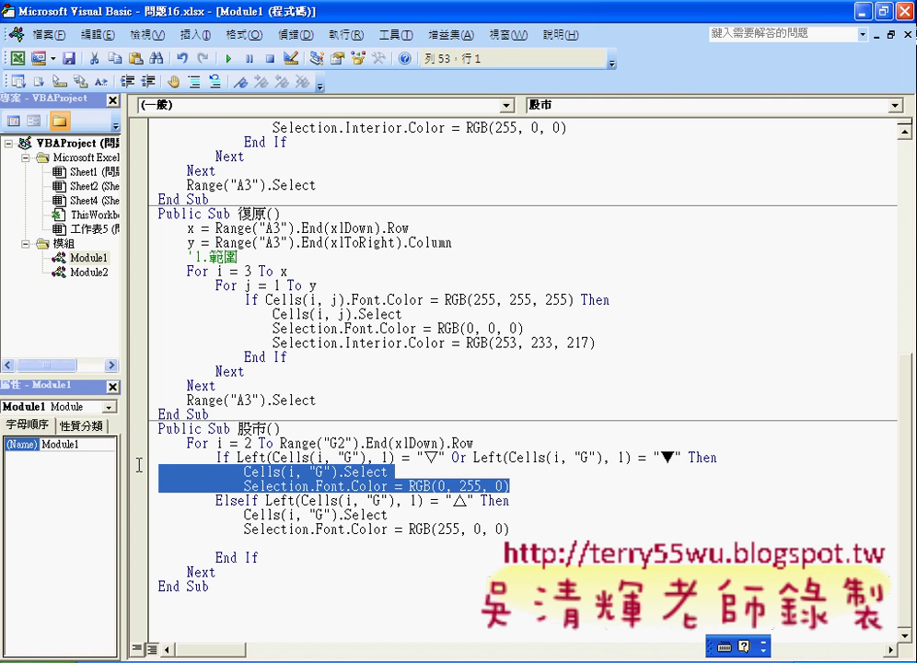
pyautogui.doubleClick(241, 500)
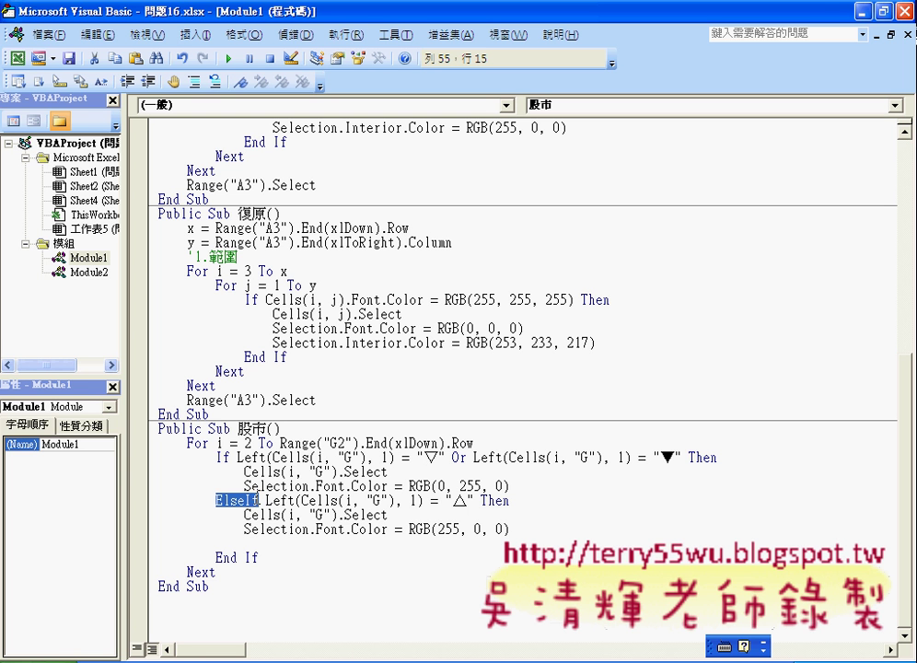
pyautogui.click(265, 500)
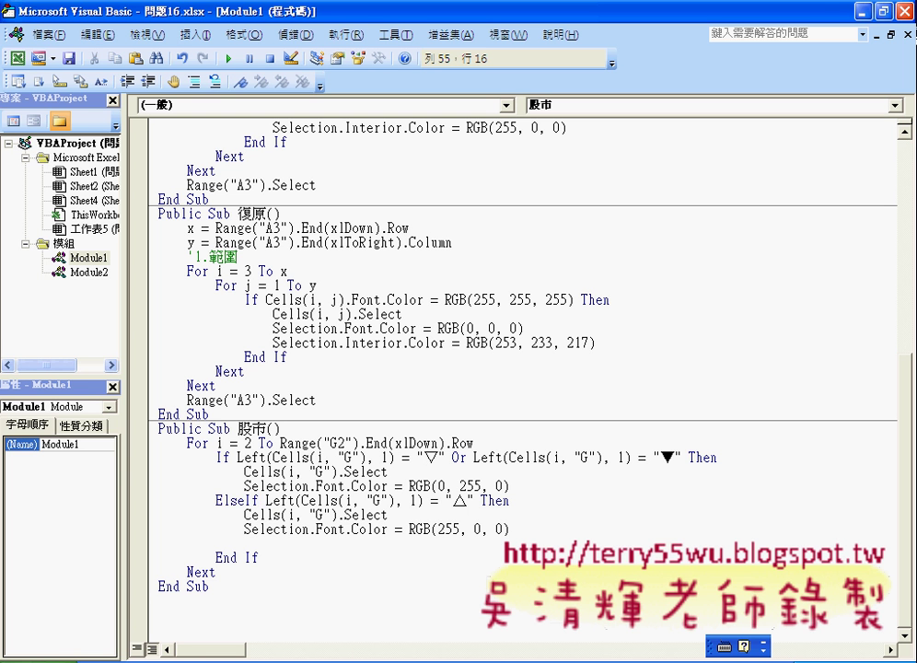
# - In the Excel stock sheet, check column G values: G5 and G14 (0), G4 △0.20, G2 ▽0.05
pyautogui.click(589, 652)
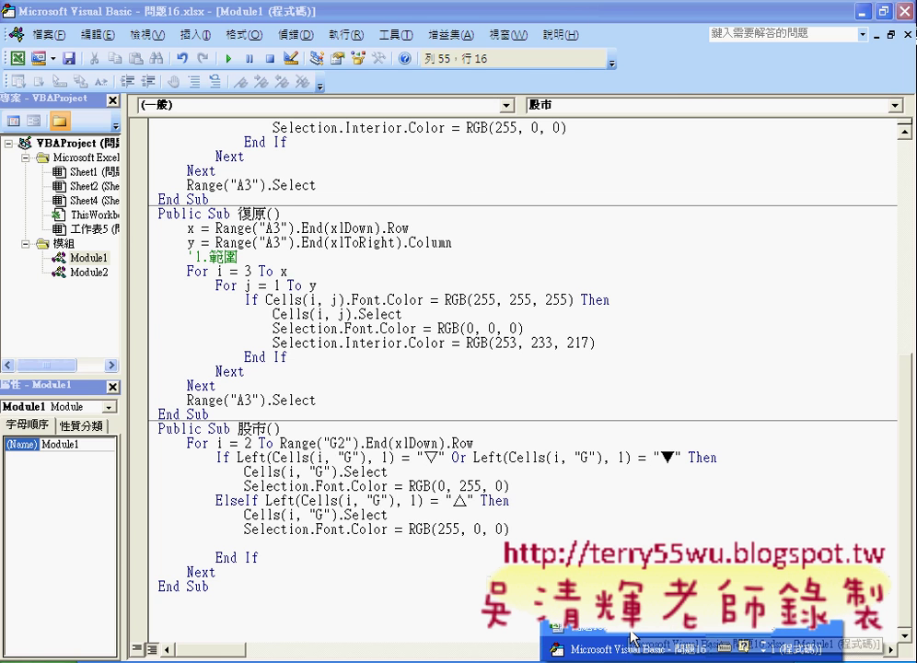
pyautogui.click(589, 627)
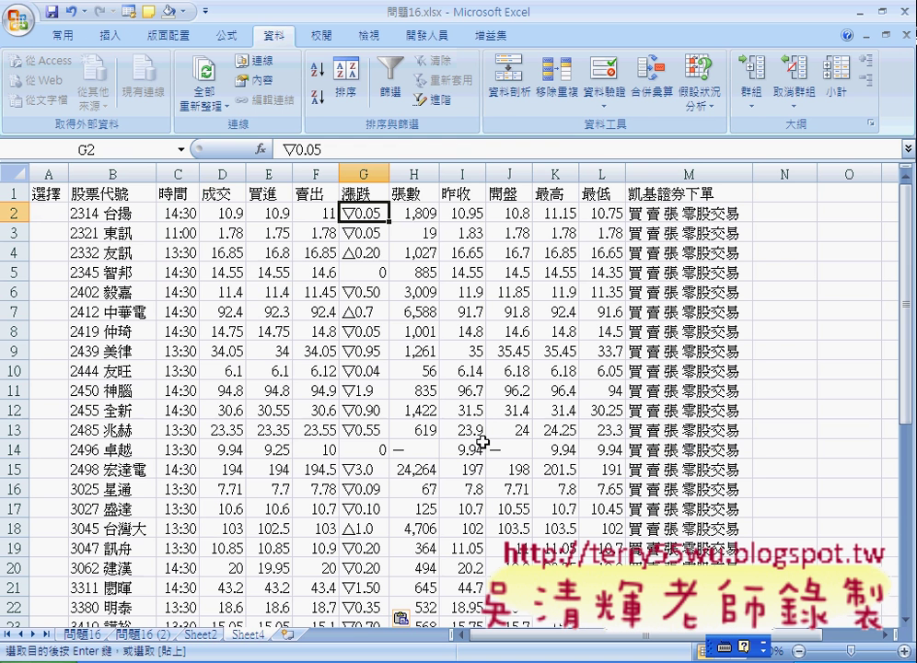
pyautogui.click(377, 272)
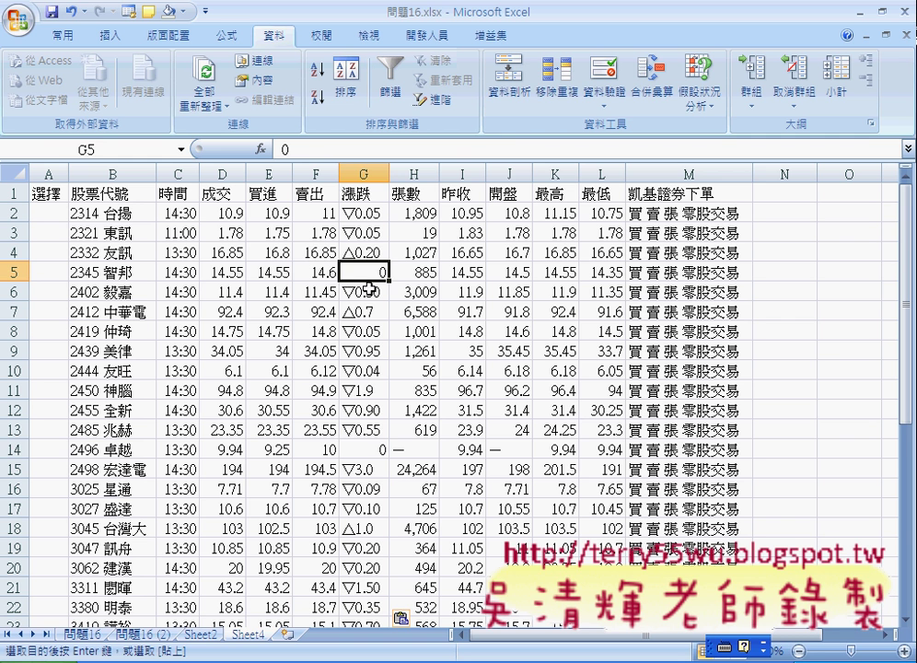
pyautogui.click(368, 449)
pyautogui.click(361, 269)
pyautogui.scroll(-5, 378, 387)
pyautogui.scroll(-2, 376, 447)
pyautogui.scroll(2, 376, 448)
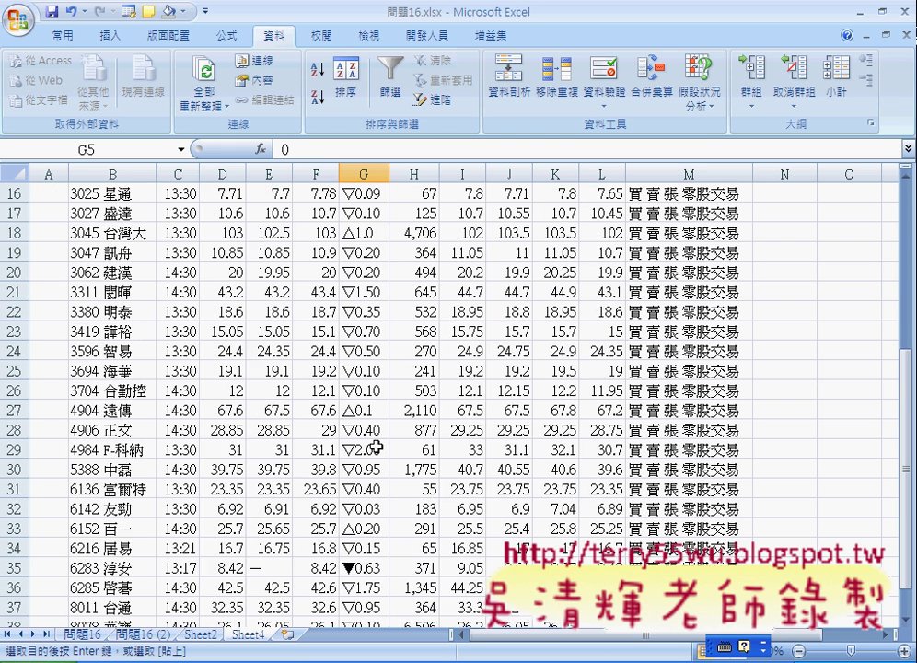
pyautogui.scroll(4, 374, 440)
pyautogui.scroll(1, 339, 383)
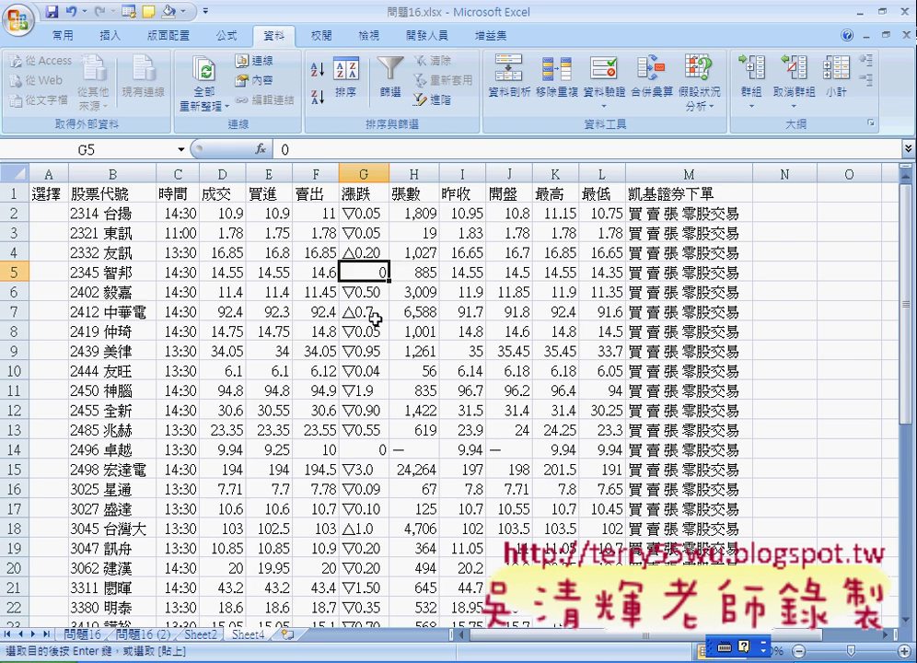
pyautogui.click(361, 253)
pyautogui.click(351, 213)
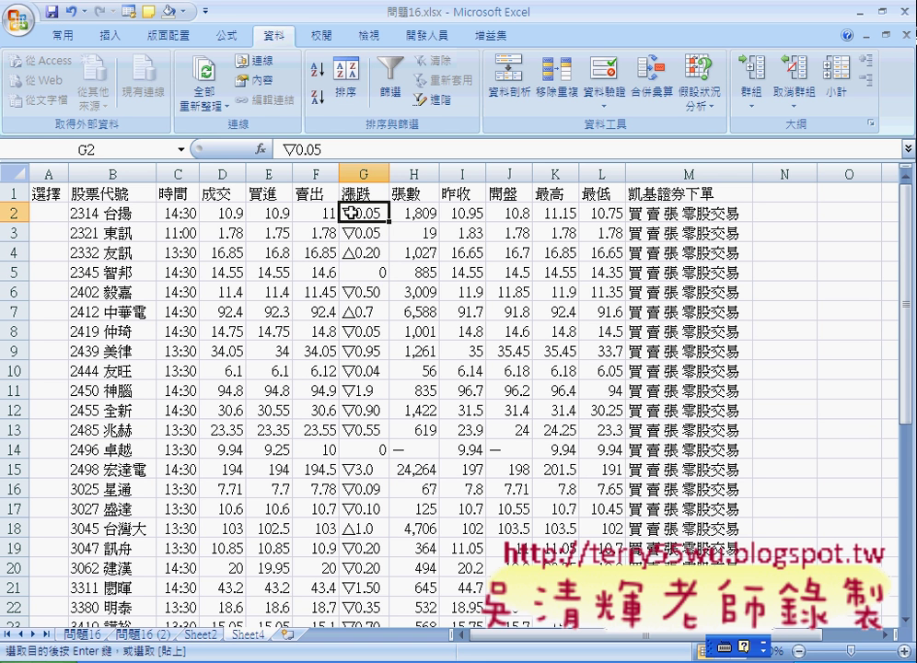
pyautogui.click(367, 269)
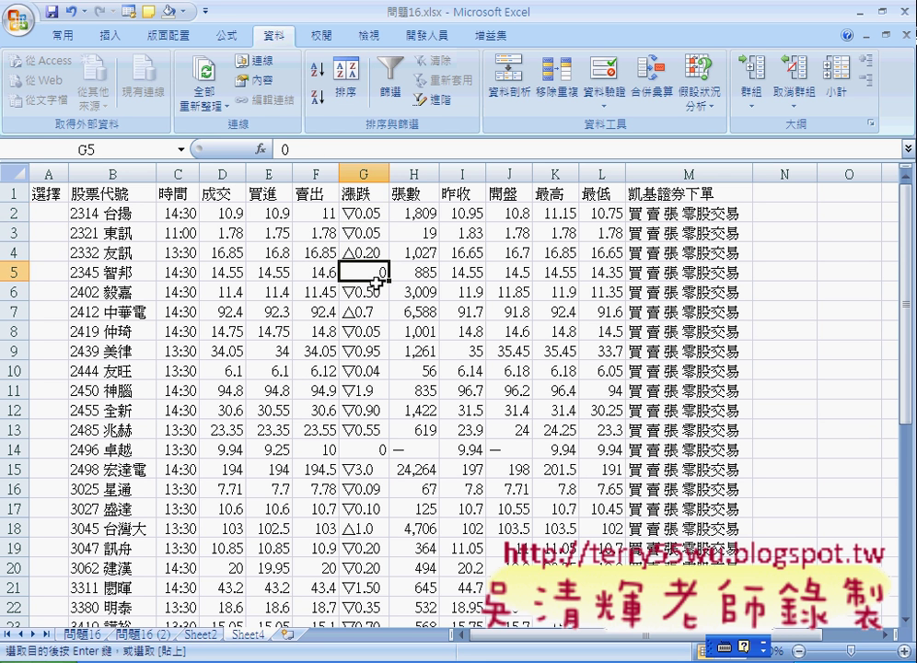
# - Annotate the ElseIf line's Left test, △ symbol and Then with the pen, then clear it
pyautogui.click(629, 650)
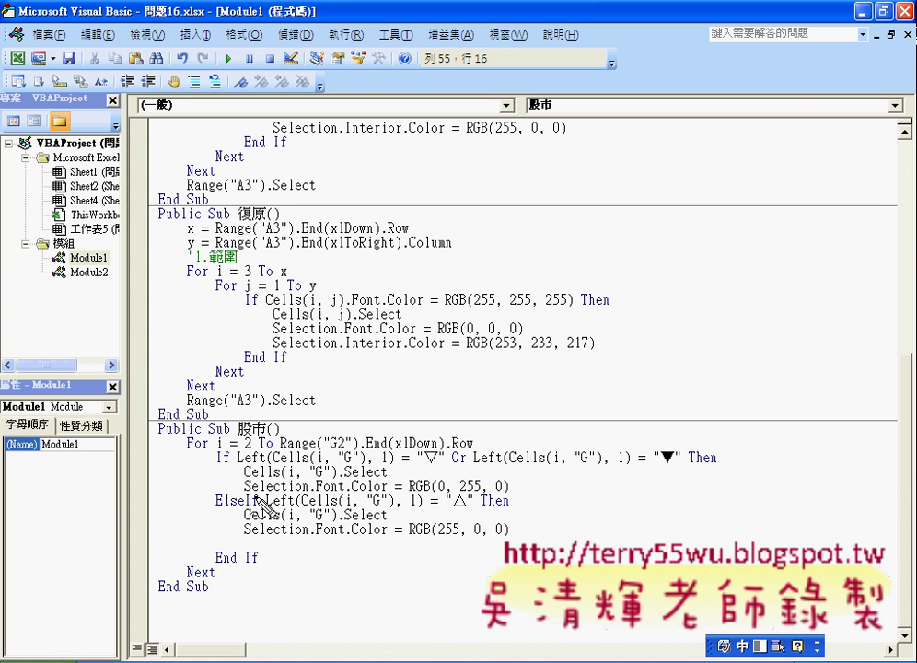
pyautogui.moveTo(258, 507)
pyautogui.mouseDown()
pyautogui.moveTo(215, 507)
pyautogui.moveTo(263, 497)
pyautogui.moveTo(243, 507)
pyautogui.mouseUp()
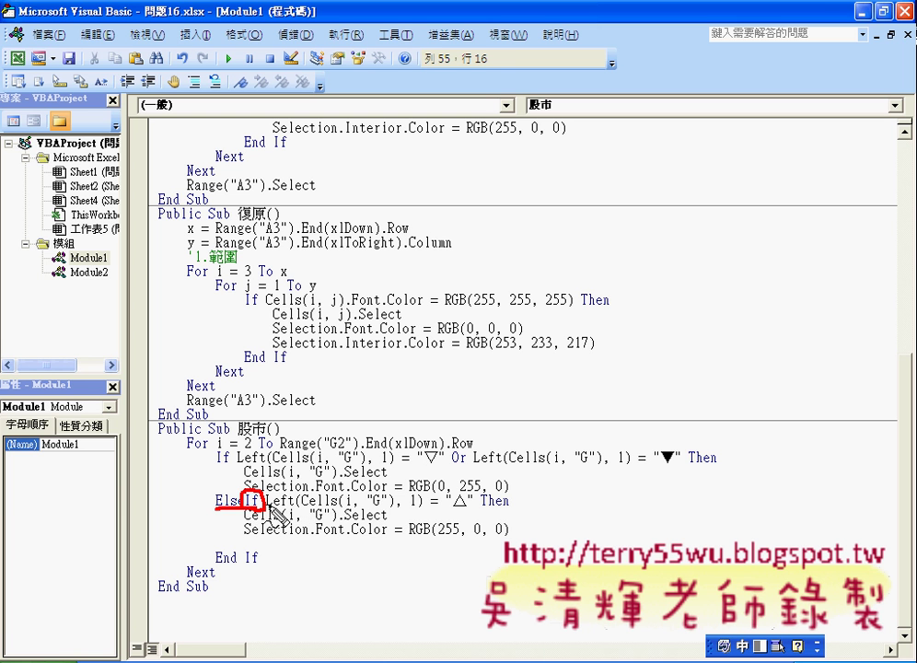
pyautogui.moveTo(272, 507); pyautogui.dragTo(476, 507)
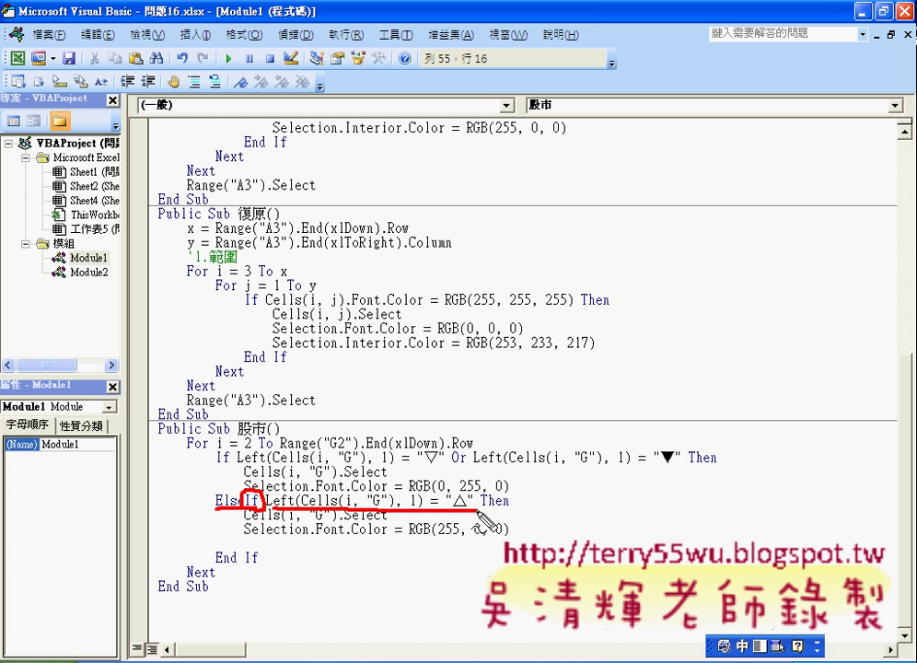
pyautogui.moveTo(238, 463)
pyautogui.mouseDown()
pyautogui.moveTo(254, 465)
pyautogui.moveTo(246, 445)
pyautogui.mouseUp()
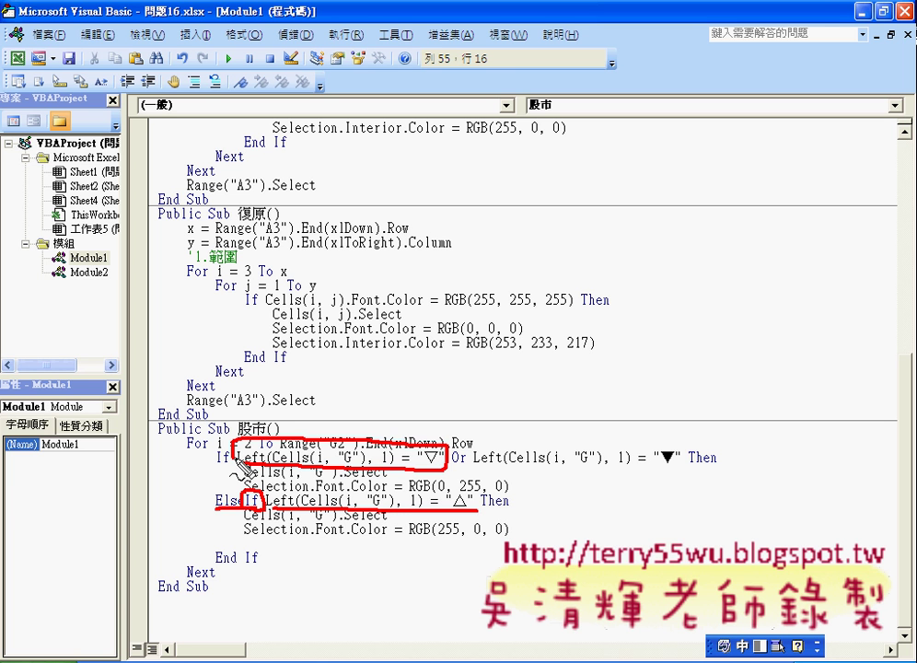
pyautogui.moveTo(342, 472); pyautogui.dragTo(352, 493)
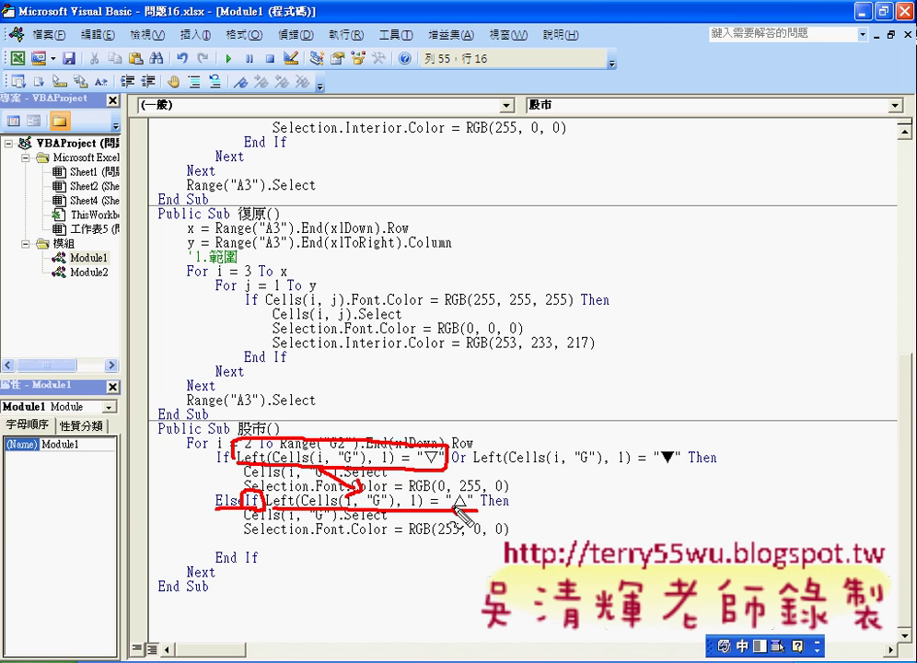
pyautogui.moveTo(472, 497); pyautogui.dragTo(476, 509)
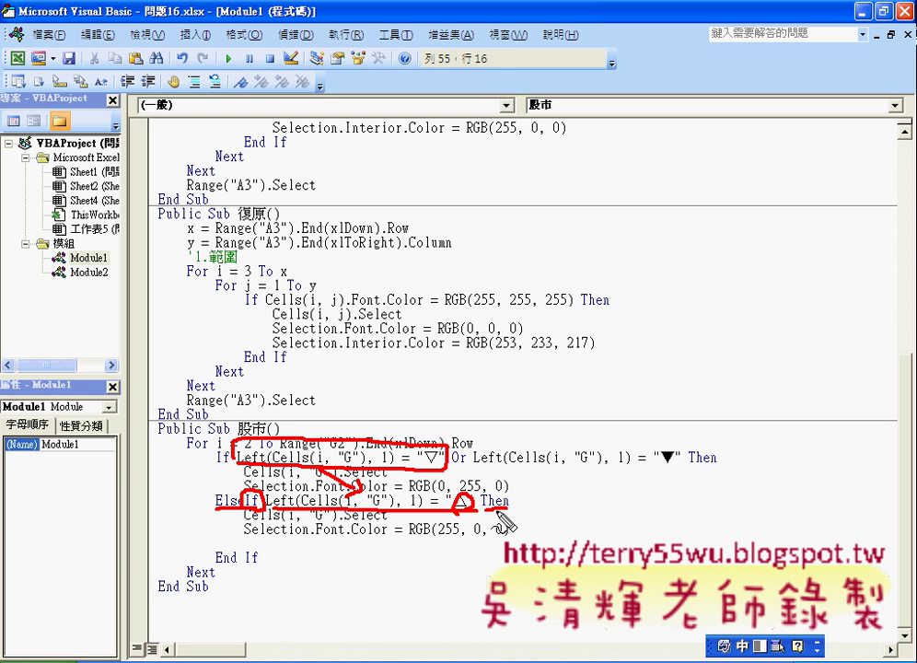
pyautogui.moveTo(508, 503); pyautogui.dragTo(479, 503)
pyautogui.press('Escape')
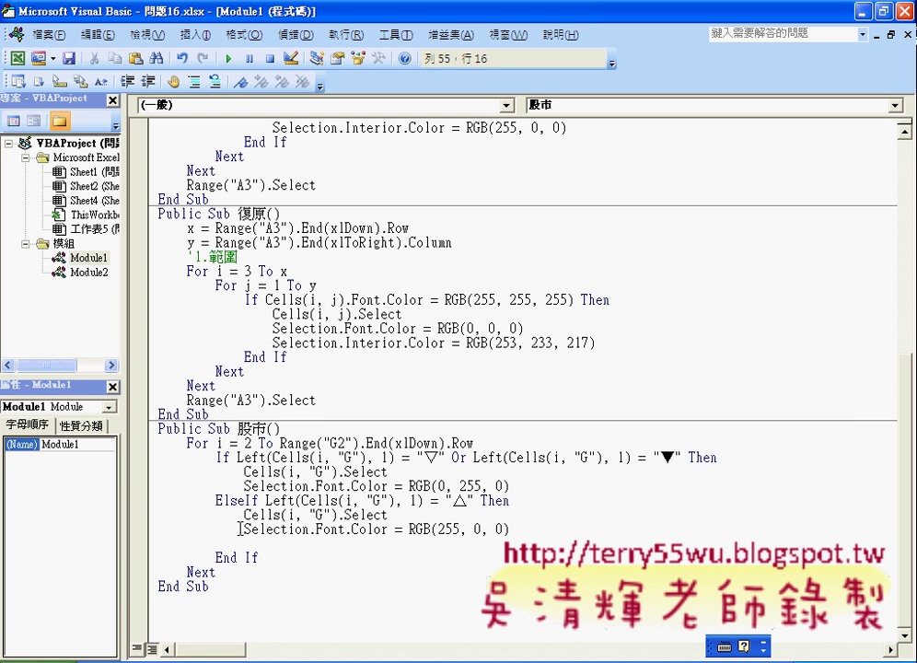
# - Point out RGB(255 in the red colour line, then restore the editor window and move it up-left
pyautogui.moveTo(408, 529); pyautogui.dragTo(460, 529)
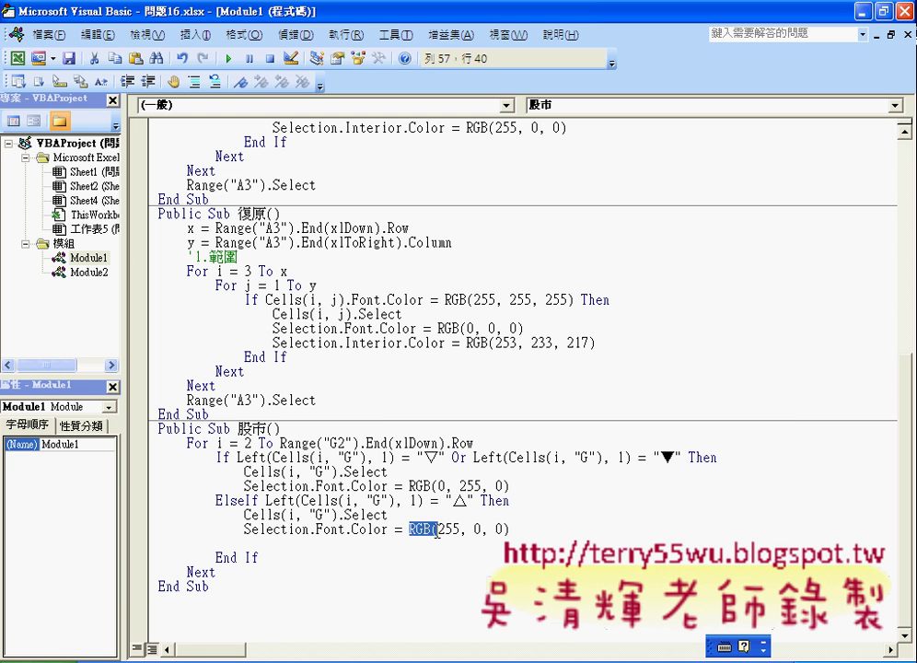
pyautogui.click(503, 529)
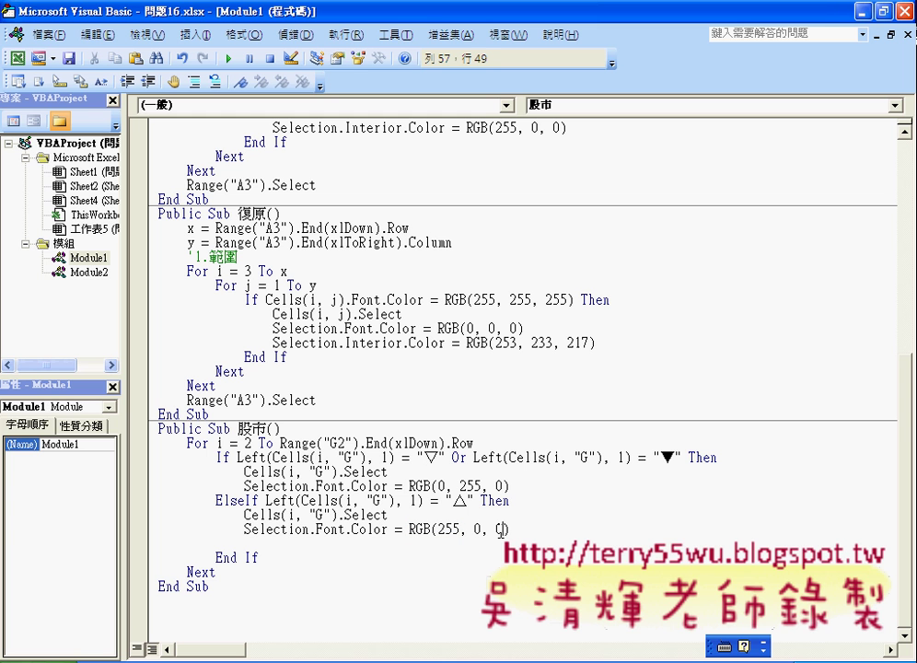
pyautogui.doubleClick(402, 20)
pyautogui.moveTo(465, 112); pyautogui.dragTo(428, 78)
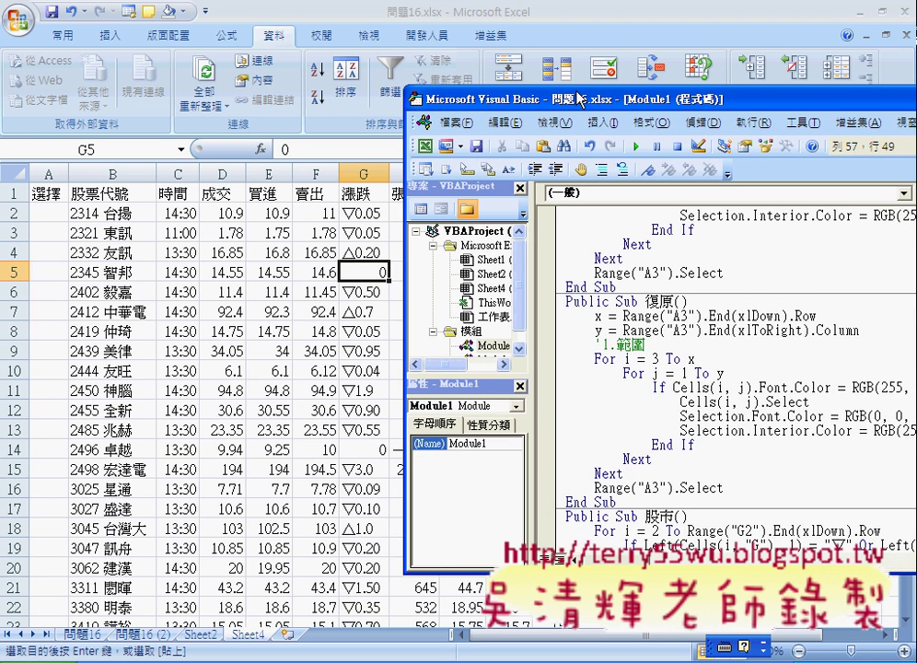
pyautogui.scroll(-3, 446, 351)
pyautogui.scroll(-1, 446, 352)
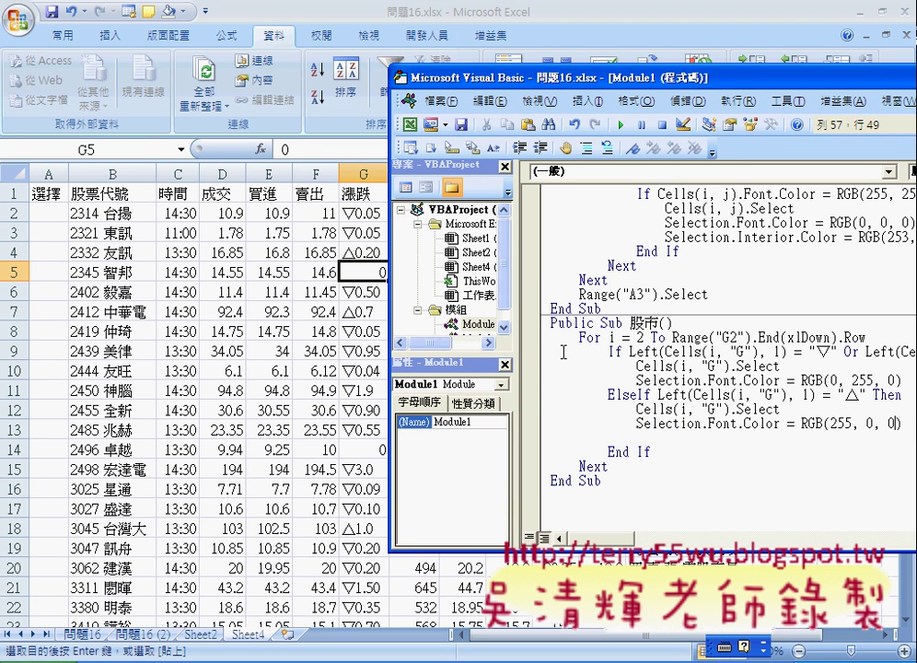
# - Step through 股市 with F8 until G2 turns green and G4 turns red
pyautogui.moveTo(512, 342); pyautogui.dragTo(444, 342)
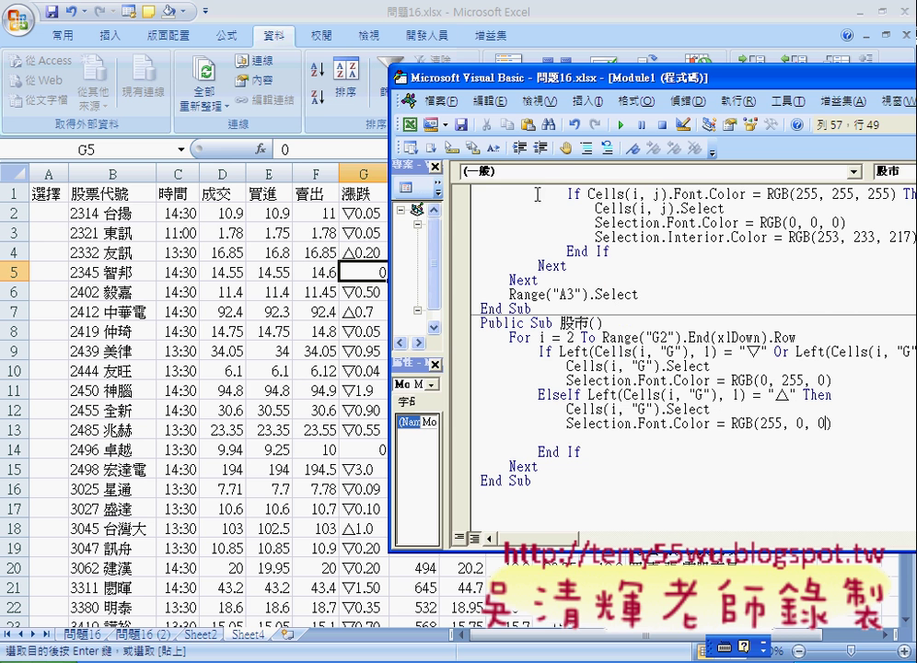
pyautogui.click(601, 338)
pyautogui.press('F8')
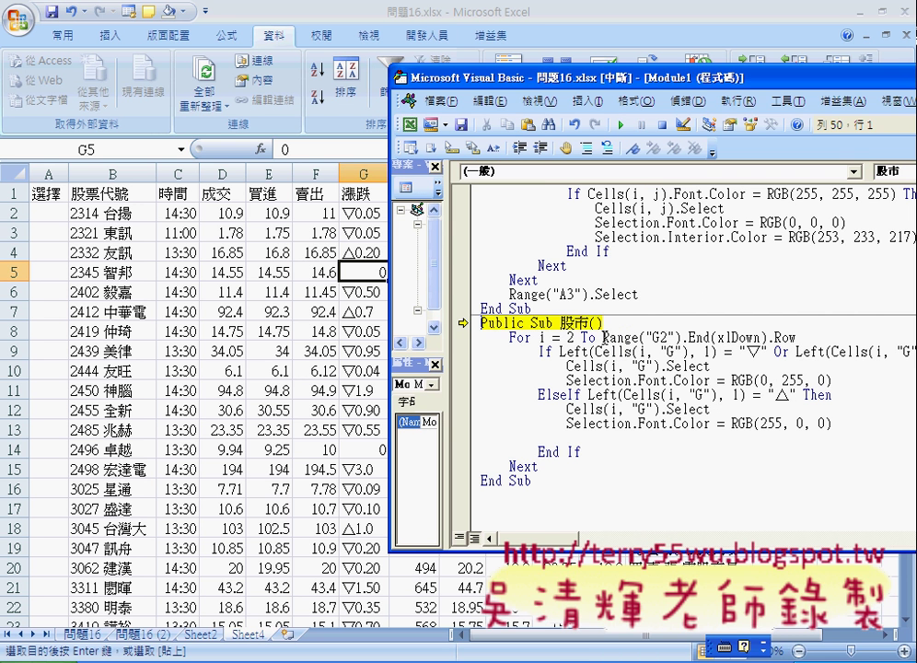
pyautogui.press('F8')
pyautogui.press('F8')
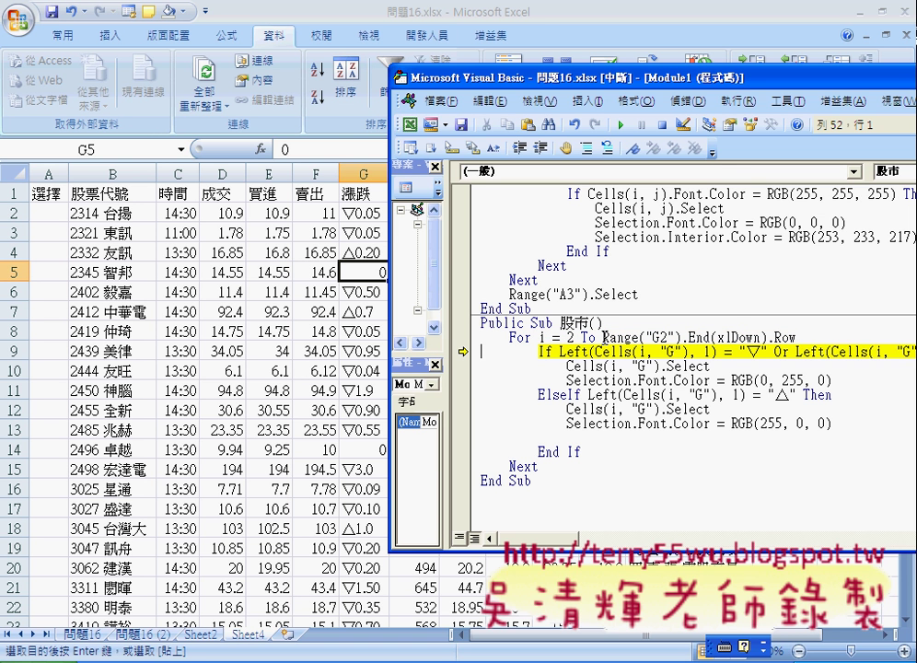
pyautogui.press('F8')
pyautogui.press('F8')
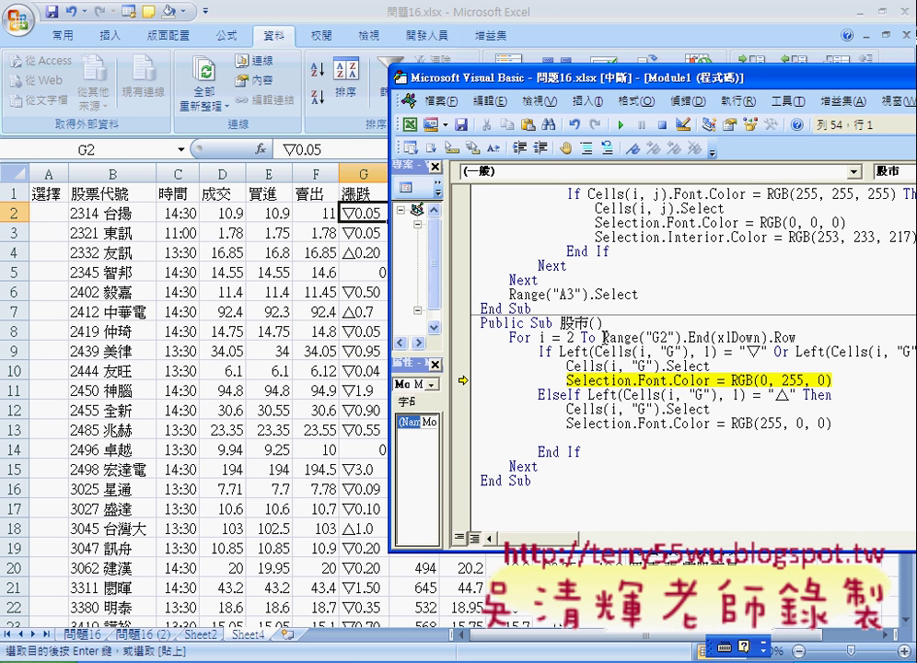
pyautogui.press('F8')
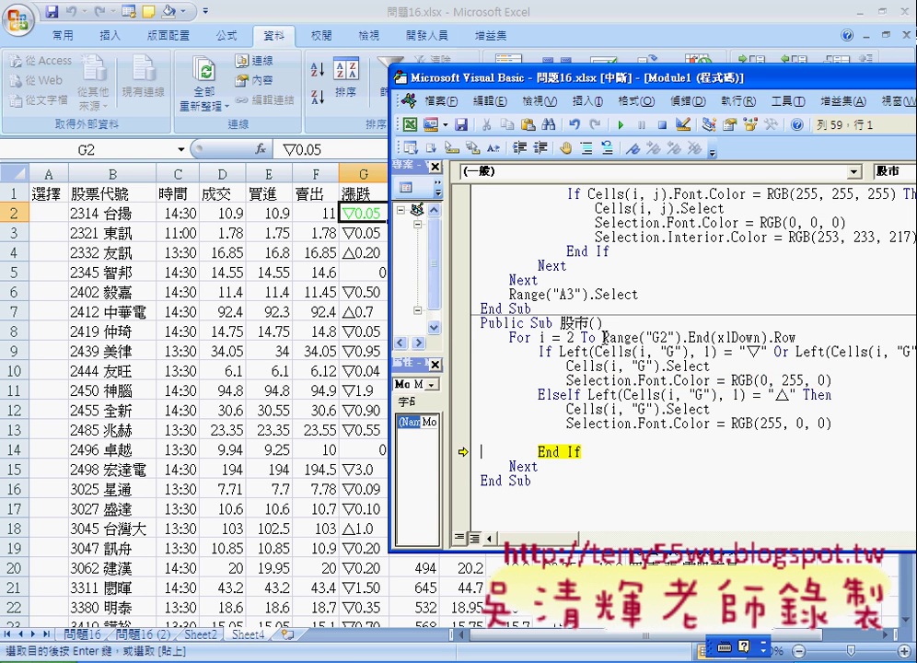
pyautogui.press('F8')
pyautogui.press('F8')
pyautogui.press('F8')
pyautogui.press('F8')
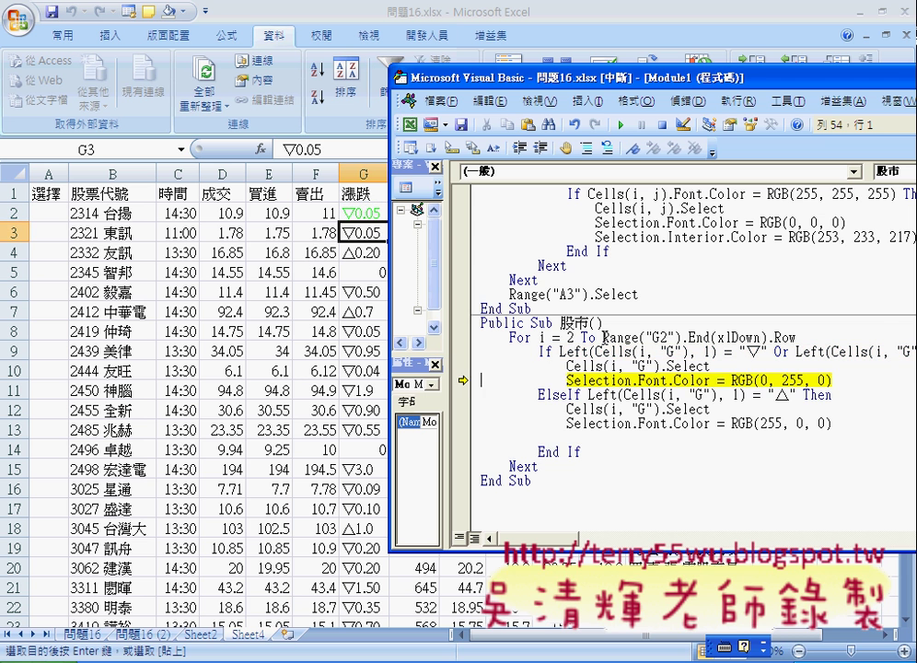
pyautogui.press('F8')
pyautogui.press('F8')
pyautogui.press('F8')
pyautogui.press('F8')
pyautogui.press('F8')
pyautogui.press('F8')
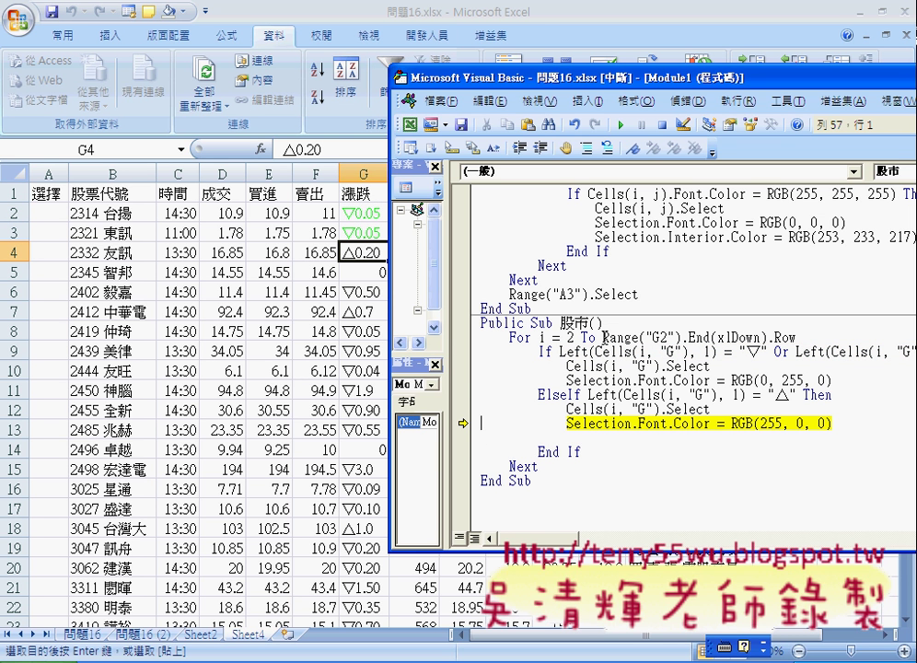
pyautogui.press('F8')
pyautogui.press('F8')
pyautogui.press('F8')
pyautogui.press('F8')
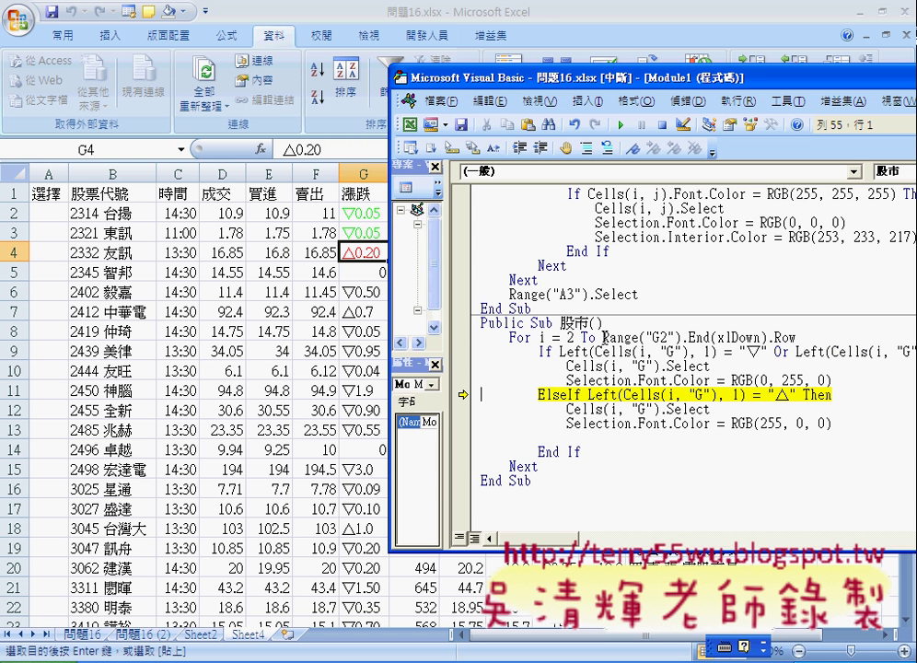
# - Keep stepping the loop so G6 turns green, G7 red, and G8–G9 green
pyautogui.moveTo(607, 347)
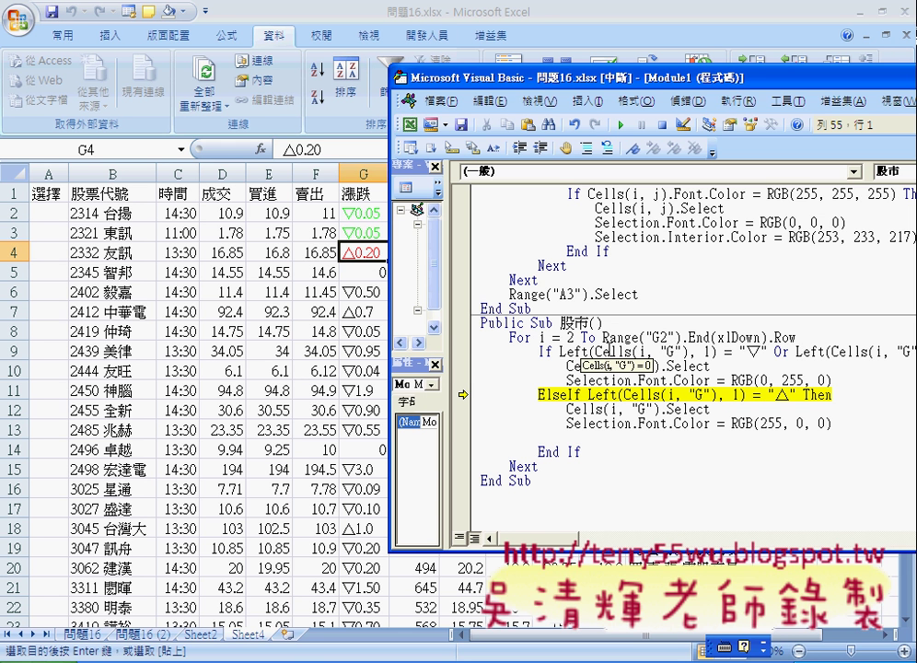
pyautogui.press('F8')
pyautogui.press('F8')
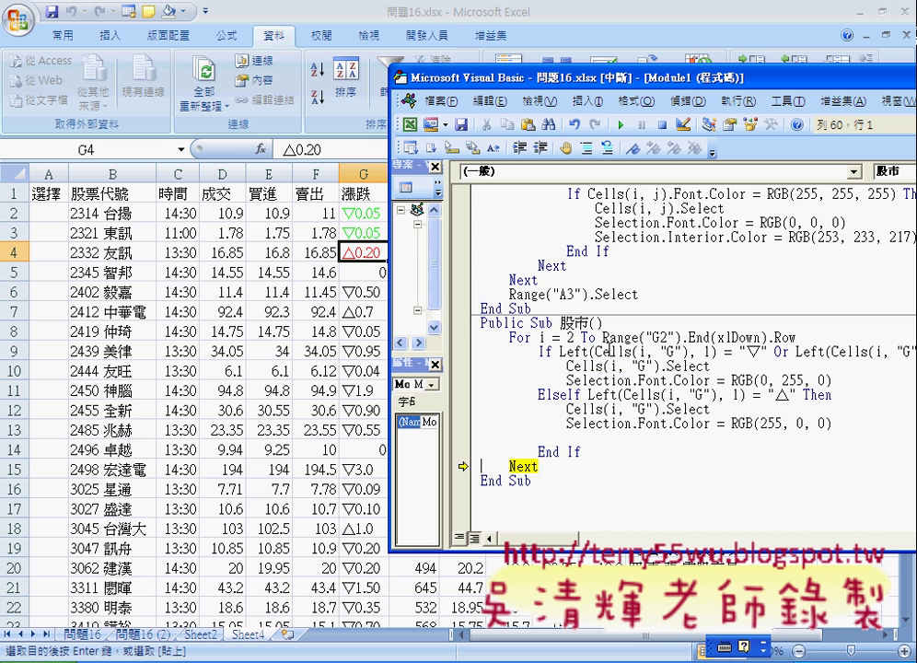
pyautogui.press('F8')
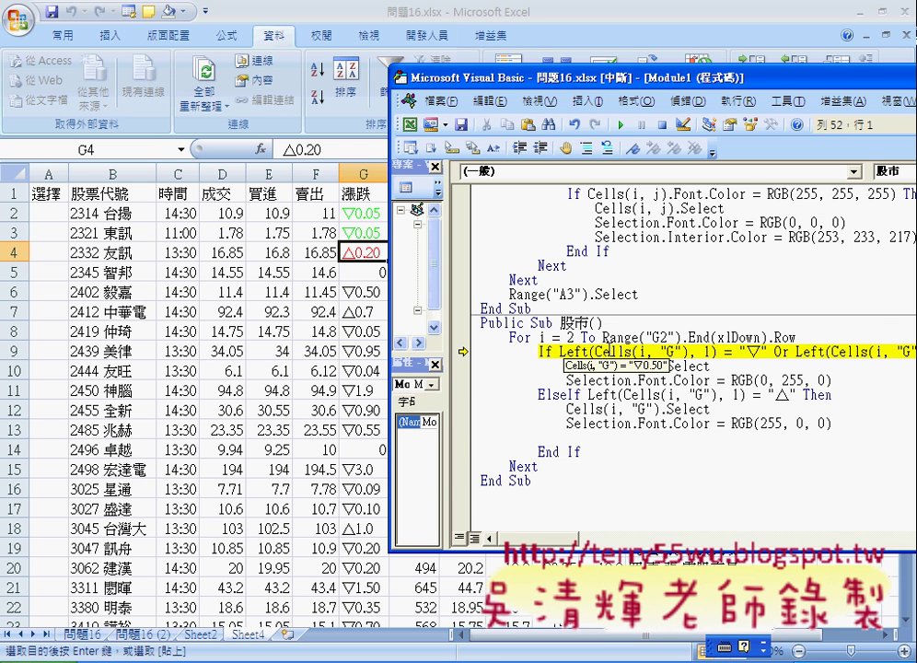
pyautogui.press('F8')
pyautogui.press('F8')
pyautogui.press('F8')
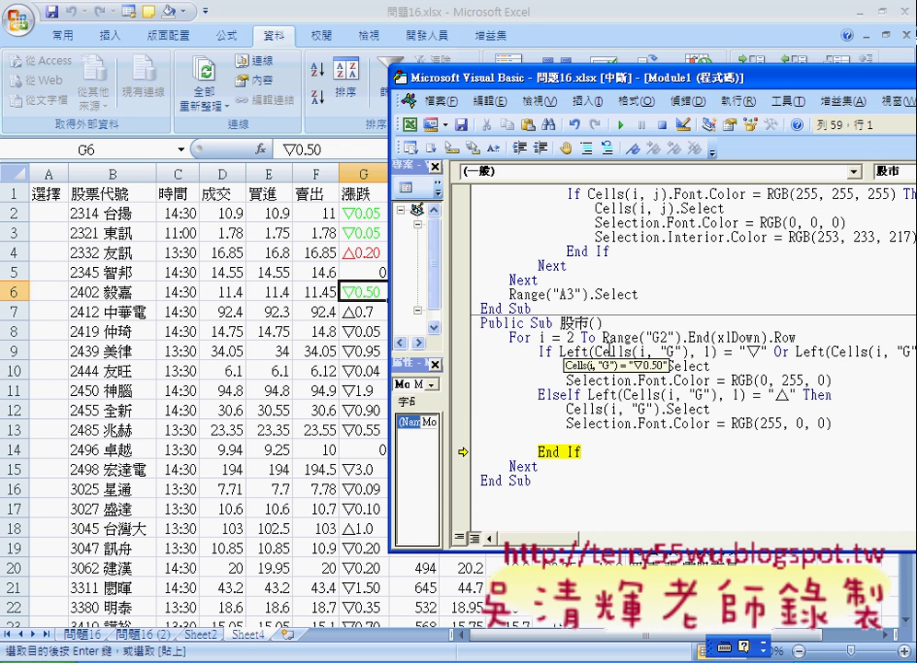
pyautogui.press('F8')
pyautogui.press('F8')
pyautogui.press('F8')
pyautogui.press('F8')
pyautogui.press('F8')
pyautogui.press('F8')
pyautogui.press('F8')
pyautogui.press('F8')
pyautogui.press('F8')
pyautogui.press('F8')
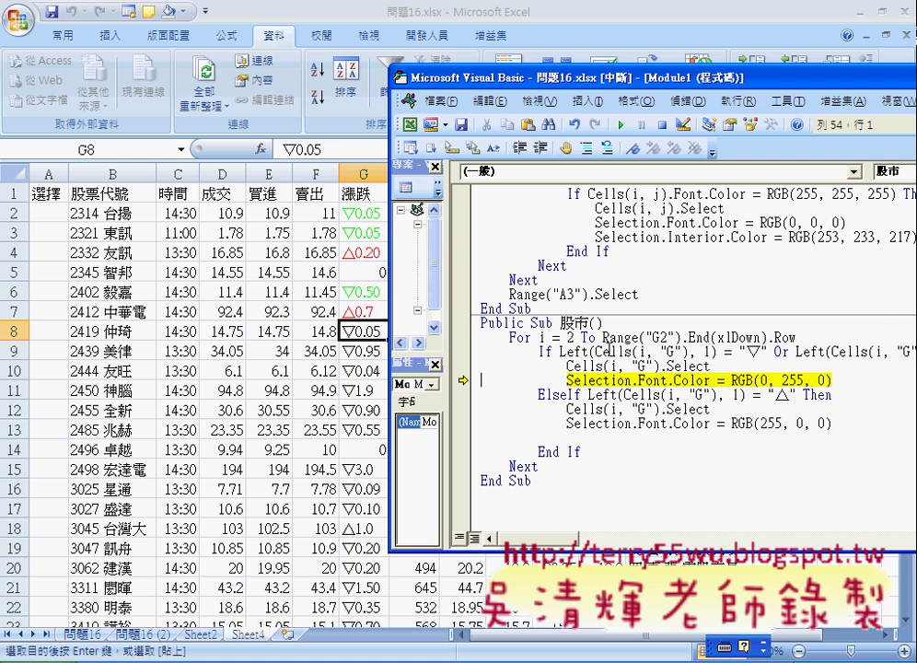
pyautogui.press('F8')
pyautogui.press('F8')
pyautogui.press('F8')
pyautogui.press('F8')
pyautogui.press('F8')
pyautogui.press('F8')
pyautogui.press('F8')
pyautogui.press('F8')
pyautogui.press('F8')
pyautogui.press('F8')
pyautogui.press('F8')
pyautogui.press('F8')
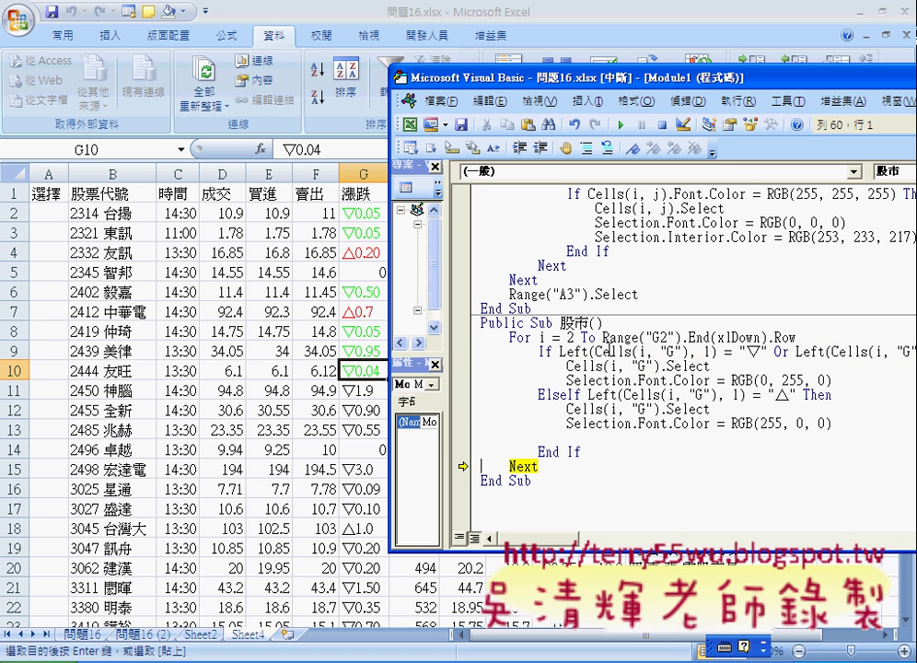
pyautogui.press('F8')
pyautogui.press('F8')
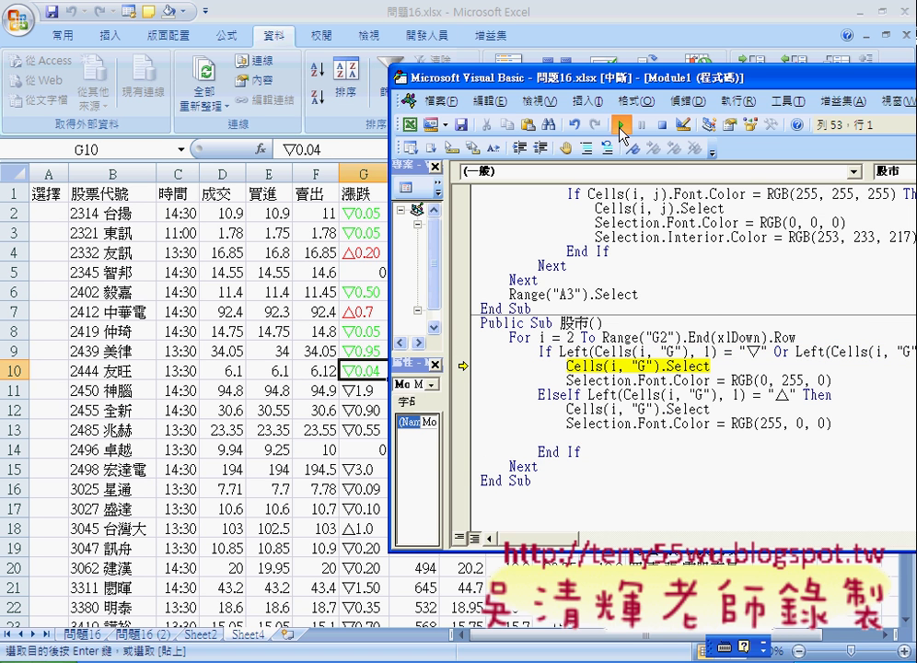
# - Run 股市 to completion, check column G colors down to G35 (▼0.63), and view the code image
pyautogui.click(622, 133)
pyautogui.click(366, 327)
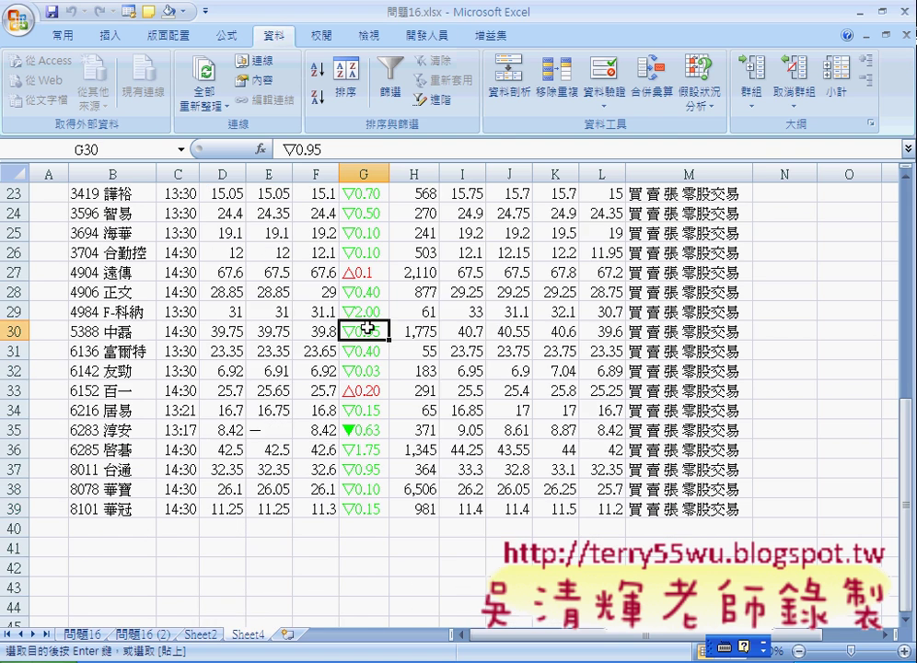
pyautogui.scroll(6, 366, 327)
pyautogui.scroll(-3, 365, 324)
pyautogui.scroll(-3, 364, 324)
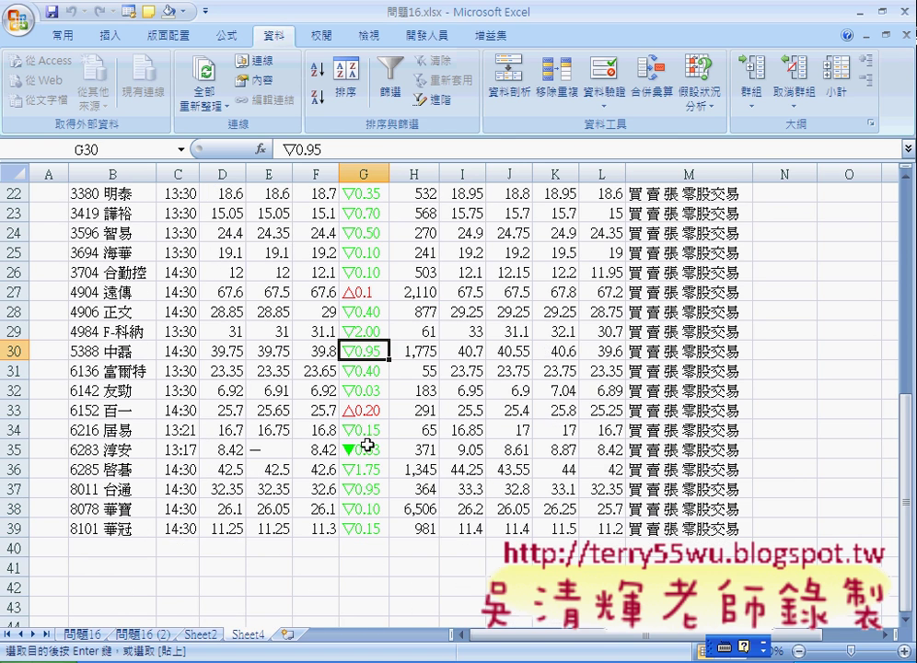
pyautogui.click(366, 446)
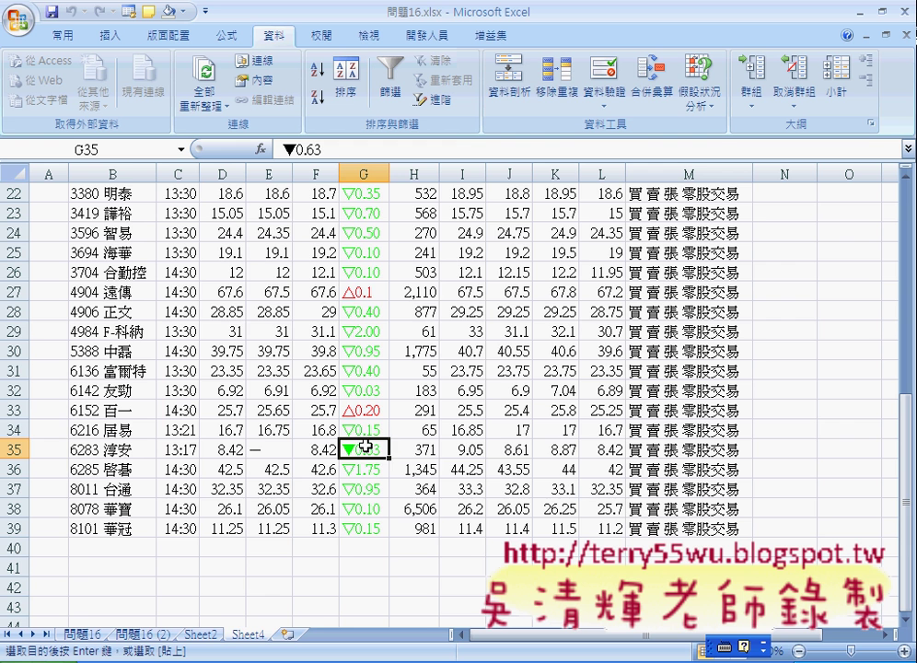
pyautogui.scroll(6, 365, 440)
pyautogui.scroll(1, 364, 440)
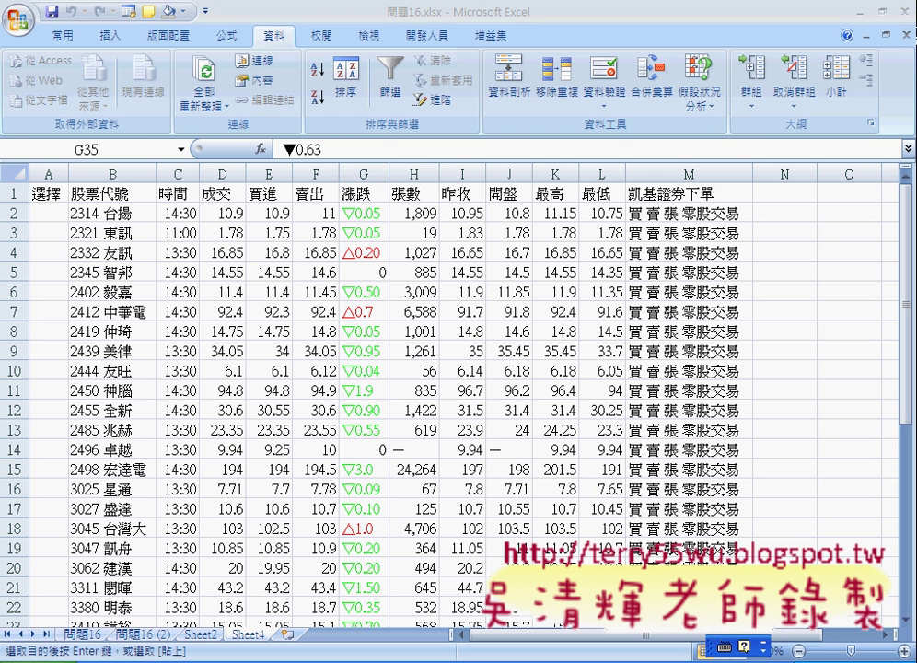
pyautogui.hotkey('alt', 'Tab')
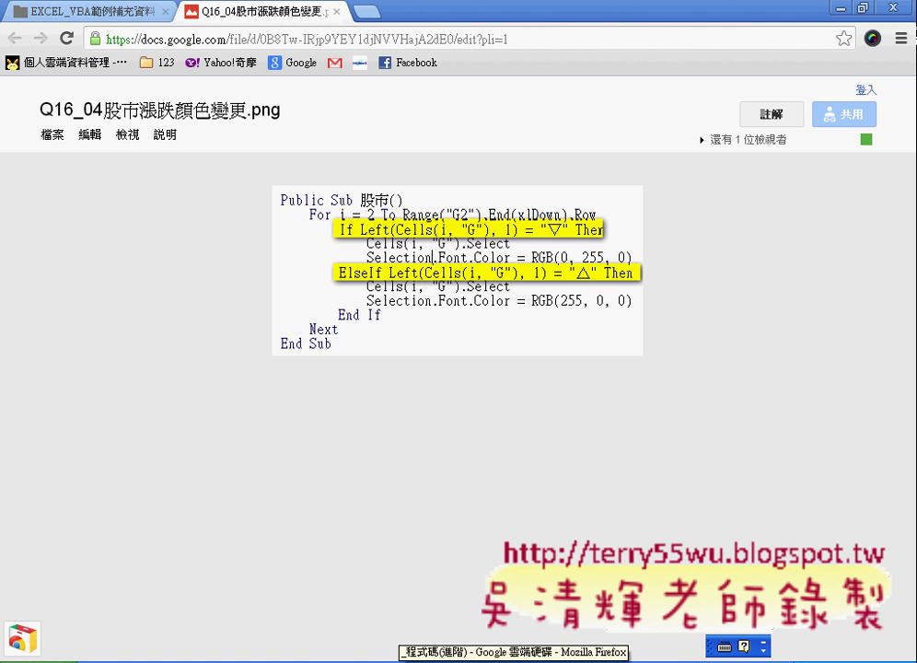
pyautogui.click(605, 653)
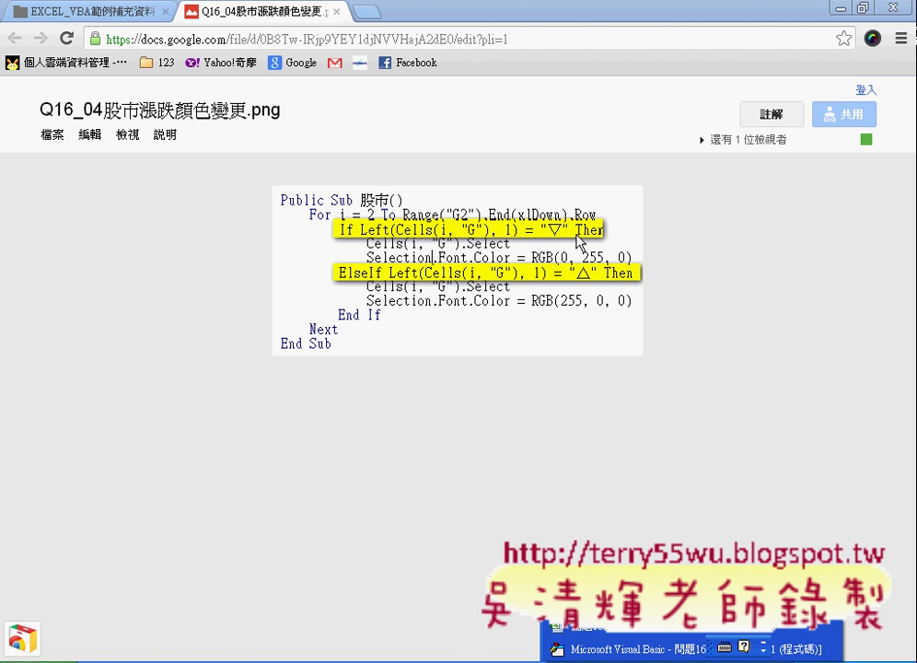
# - Bring back the editor maximized and select the Left(...) = "▼" Or condition
pyautogui.click(605, 650)
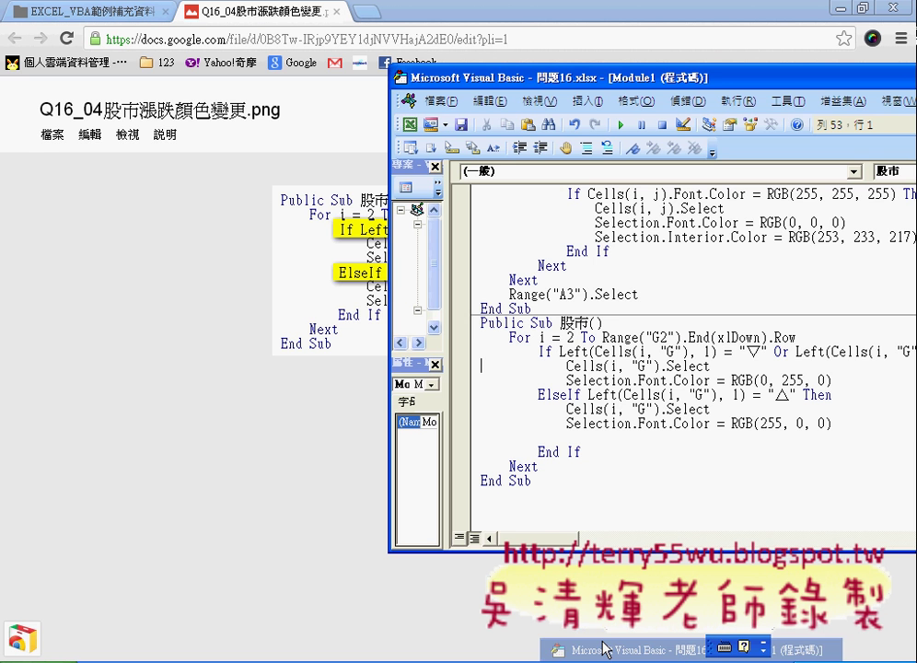
pyautogui.doubleClick(506, 54)
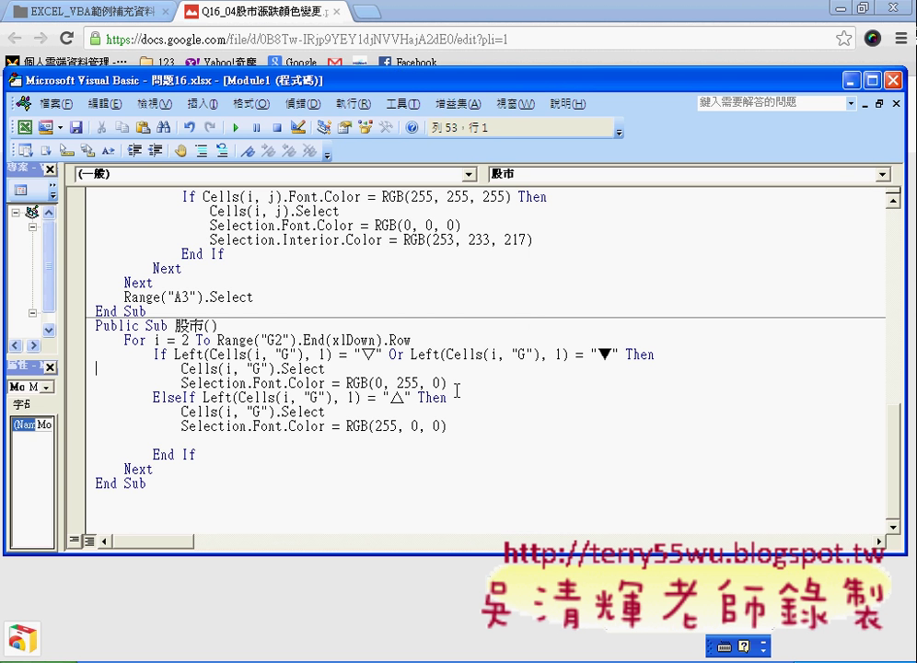
pyautogui.moveTo(410, 353); pyautogui.dragTo(618, 348)
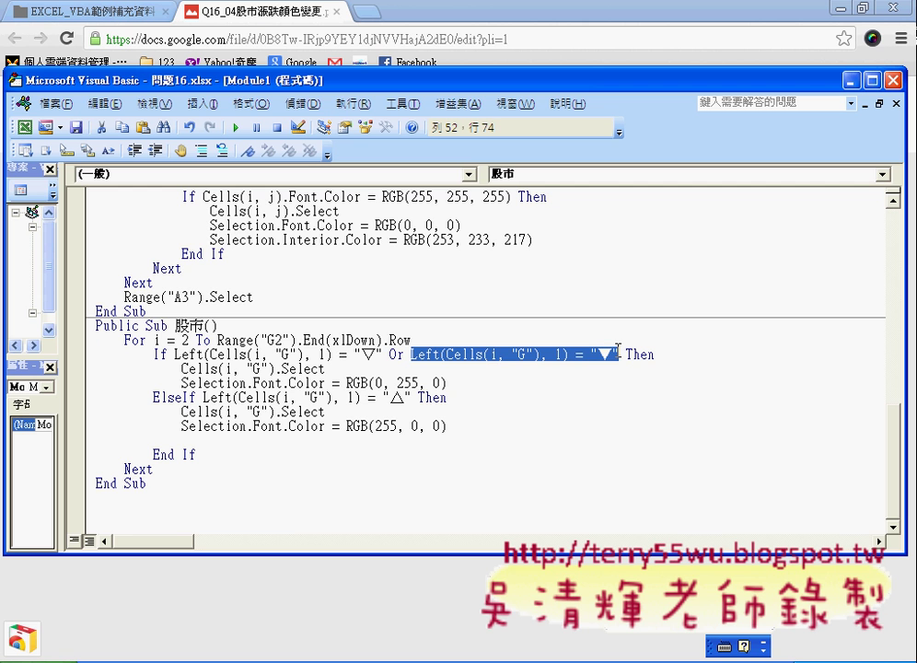